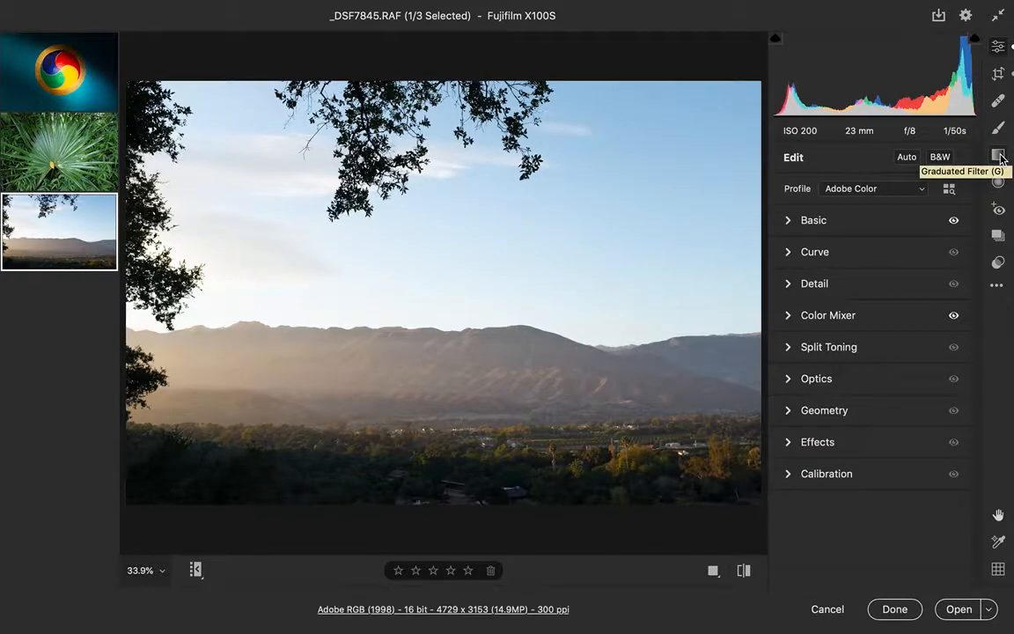
- Add a straight vertical graduated filter from the landscape's top edge down to the lower part of the mountains
left_click(999, 157)
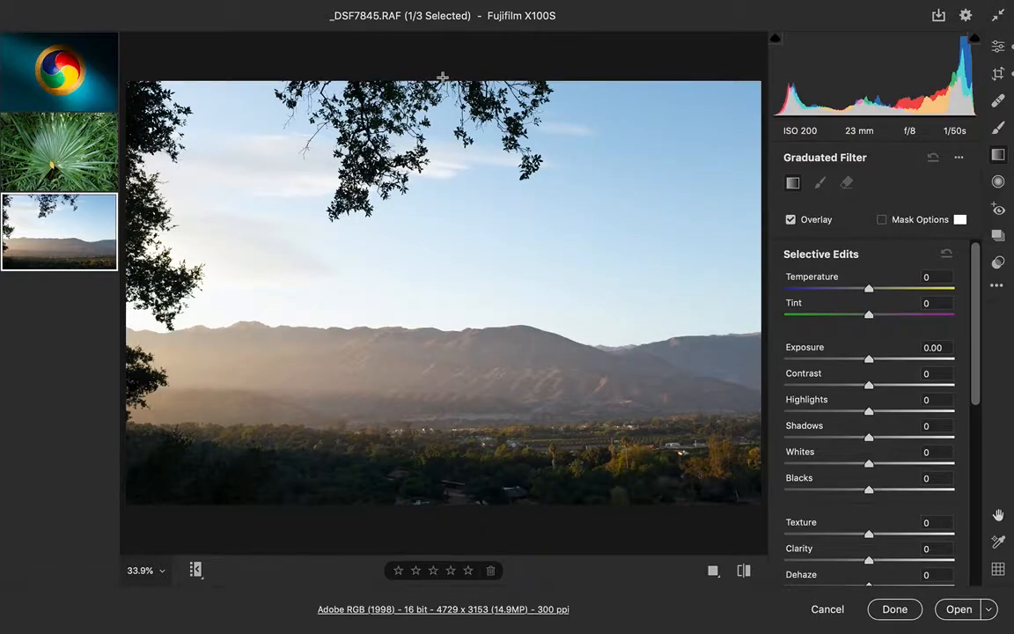
key("shift")
mouse_move(443, 80)
left_mouse_down()
mouse_move(457, 284)
mouse_move(445, 382)
left_mouse_up()
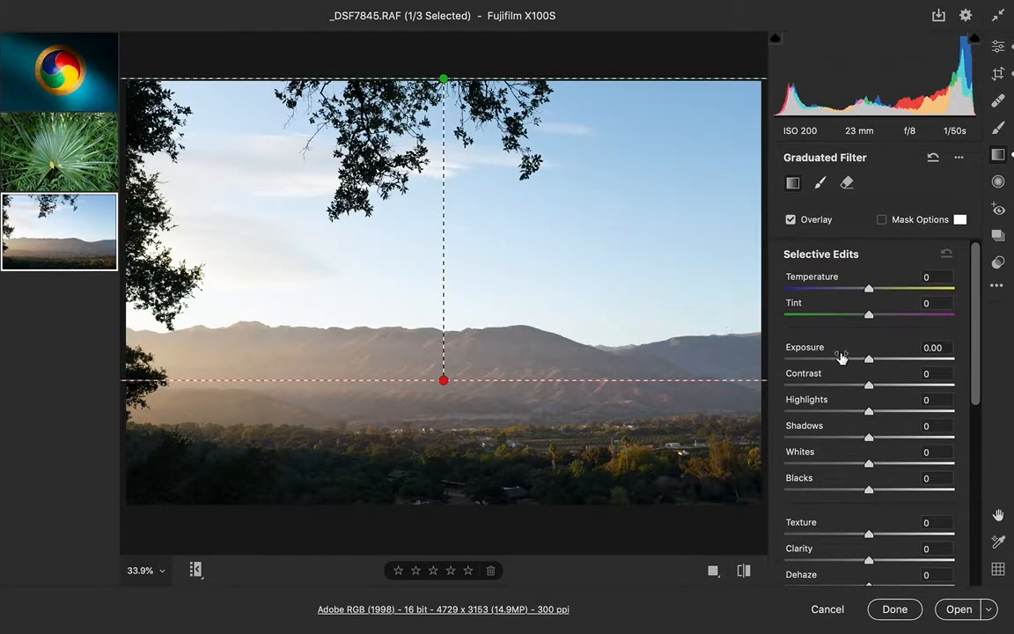
- Set the graduated filter's Exposure to -1.70 and Temperature to -36, and compare the landscape without and with the edit
left_click_drag(870, 364, 838, 361)
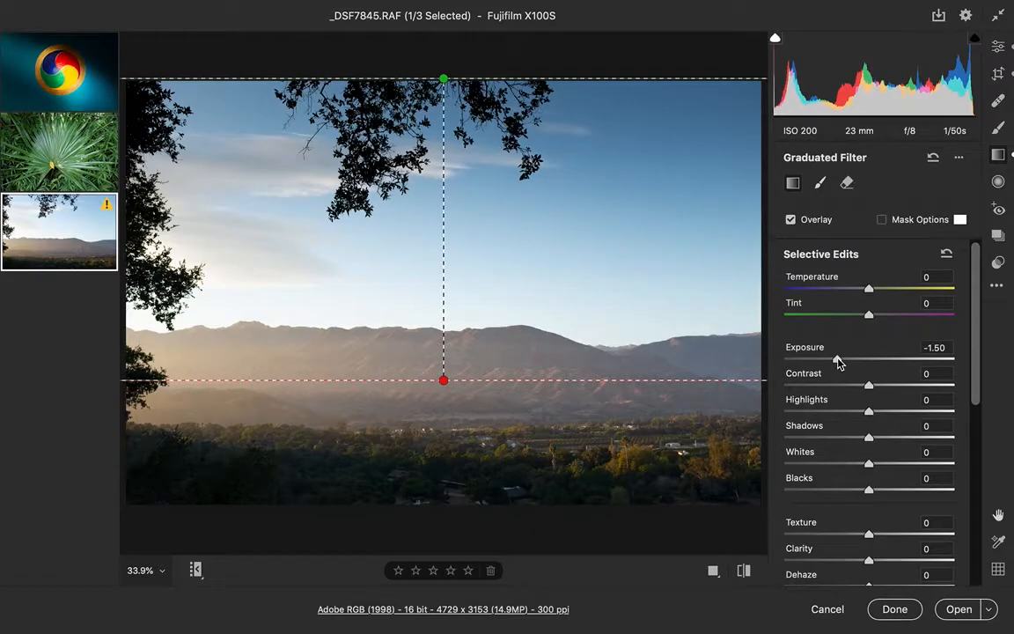
left_click(838, 361)
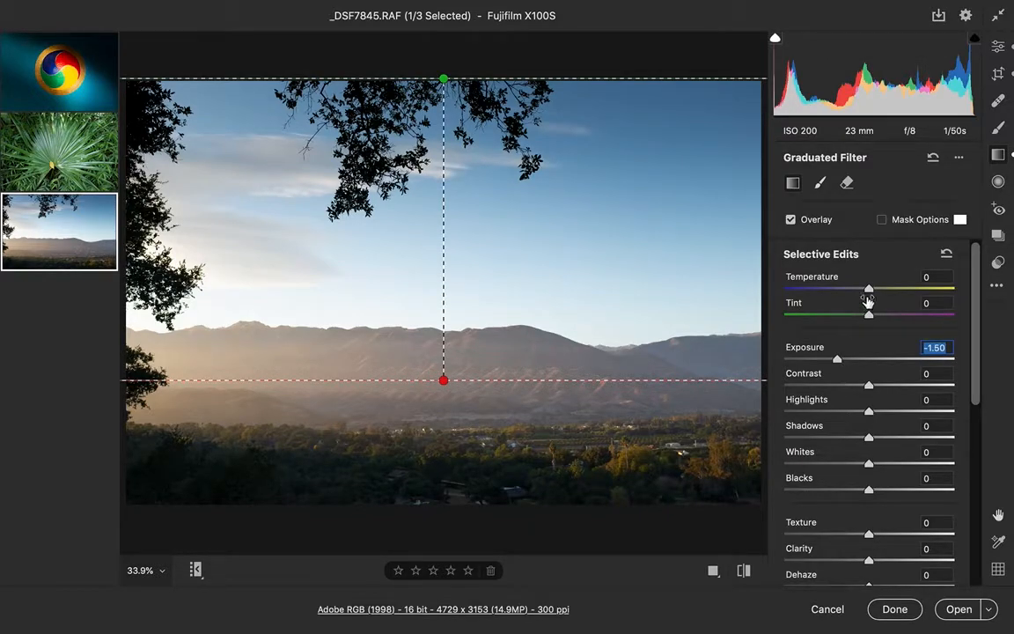
left_click_drag(868, 289, 837, 291)
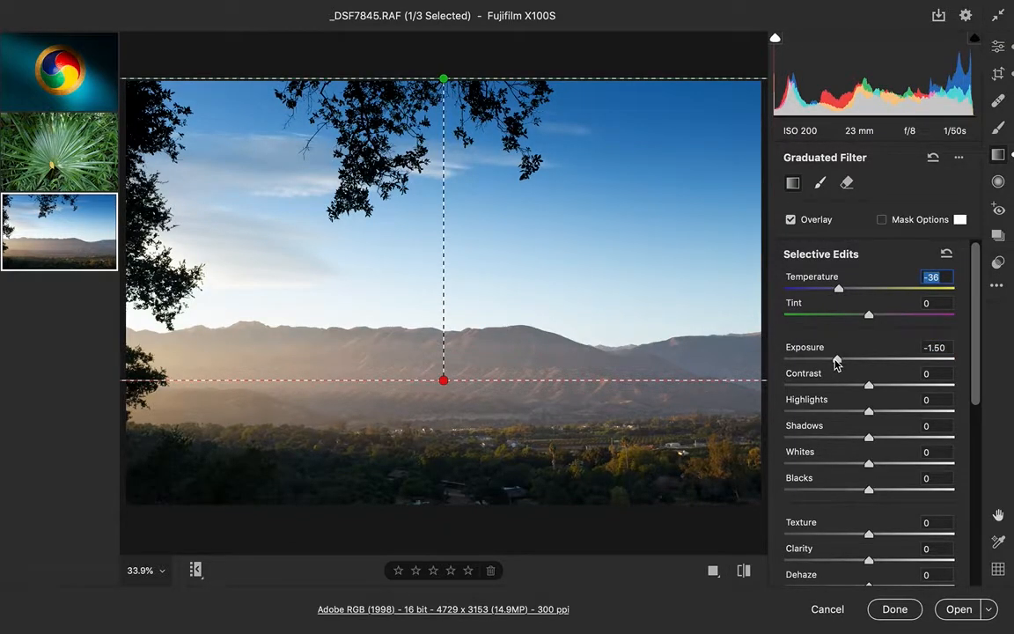
left_click_drag(836, 364, 833, 363)
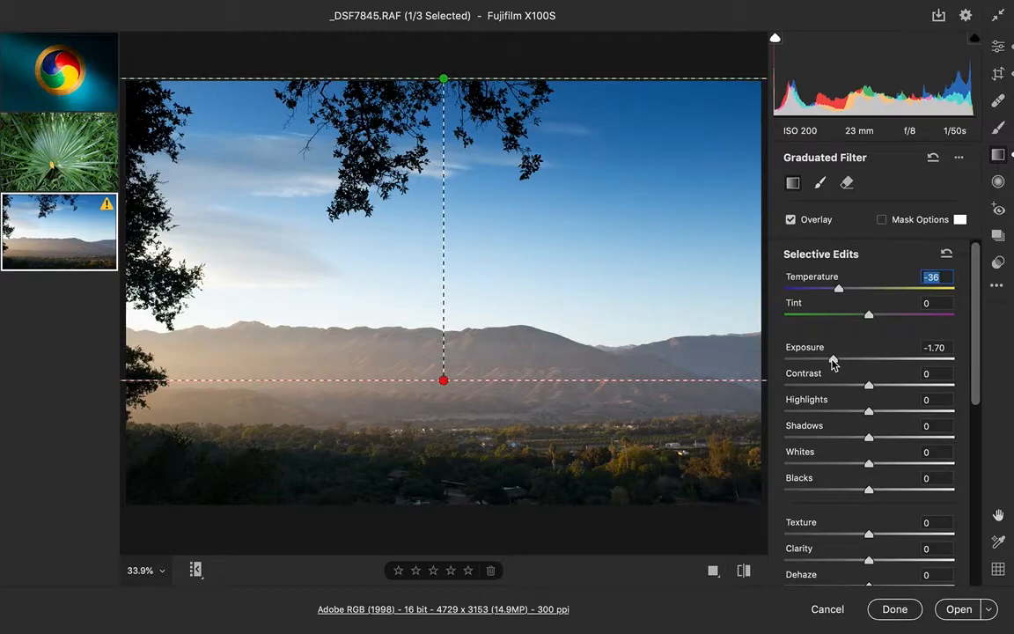
left_click_drag(833, 363, 832, 362)
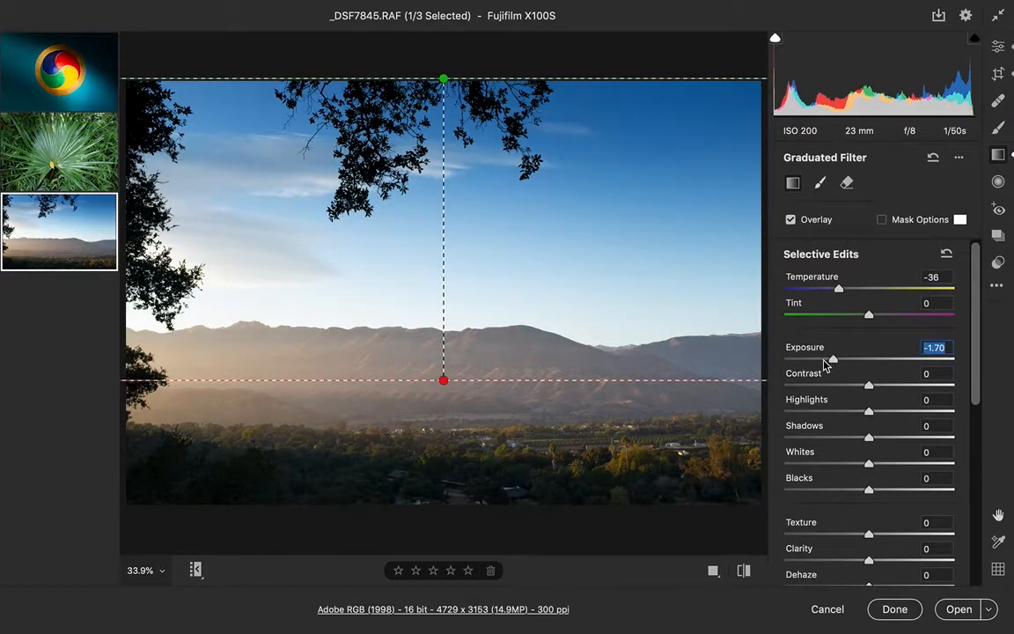
left_click(998, 47)
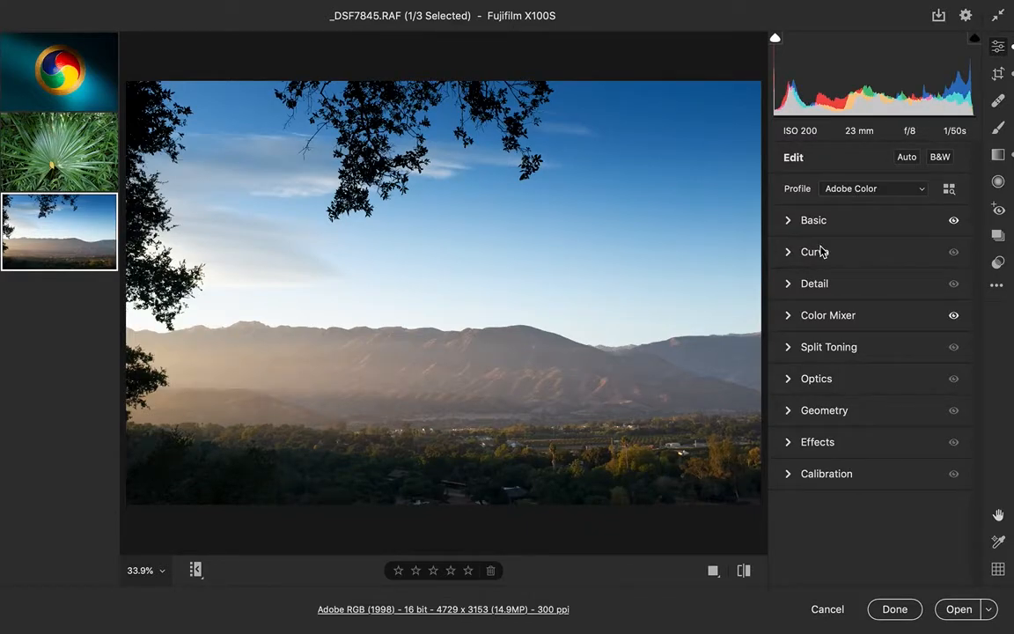
key("super+z")
key("super+shift+z")
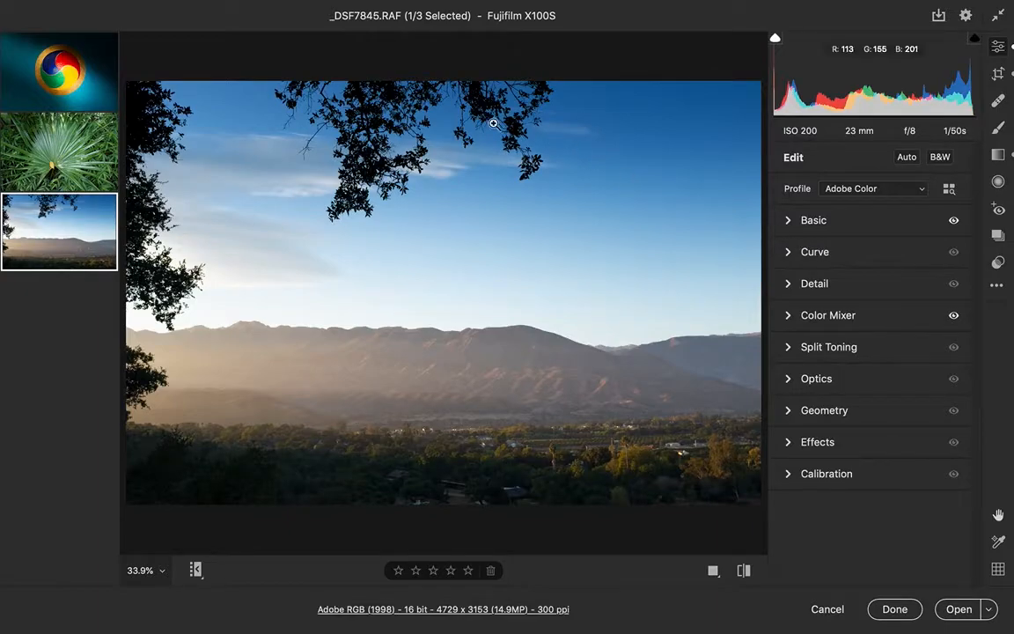
- Switch to the painted emblem photo and activate the Radial Filter
left_click(79, 90)
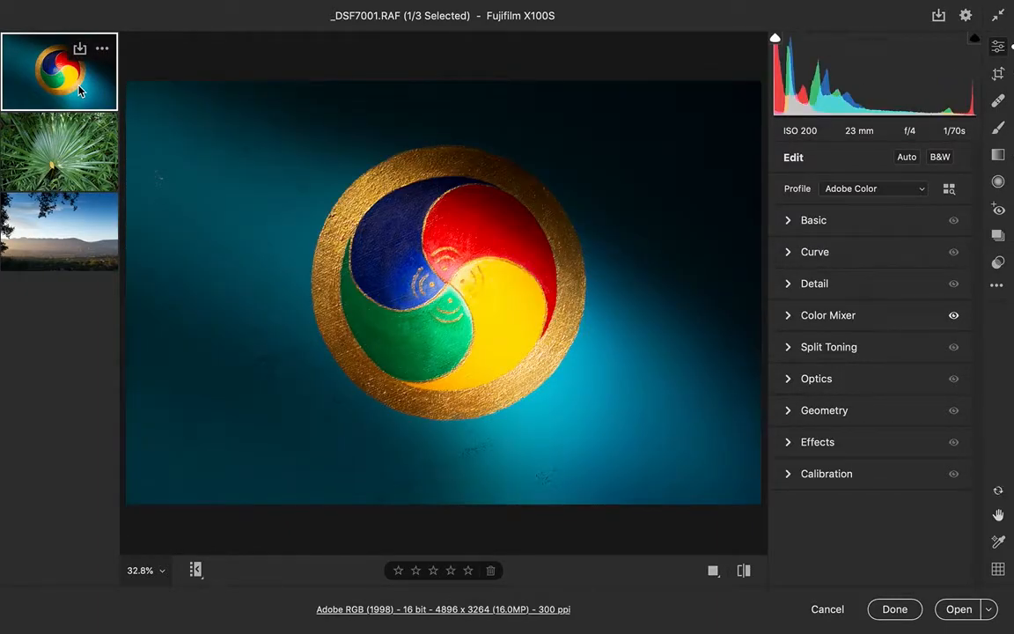
left_click(998, 183)
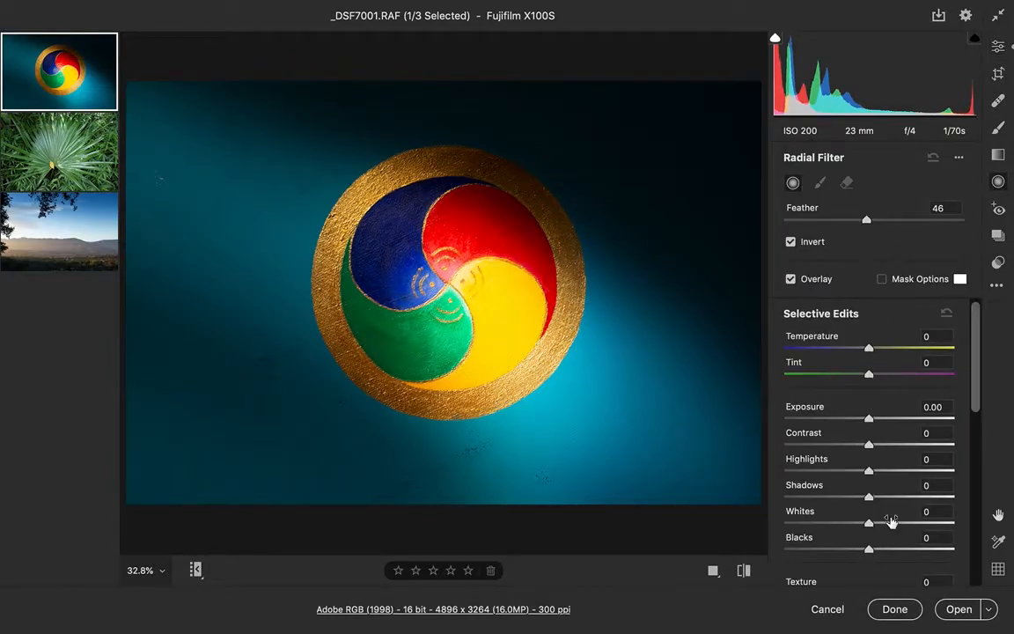
left_click_drag(977, 354, 996, 275)
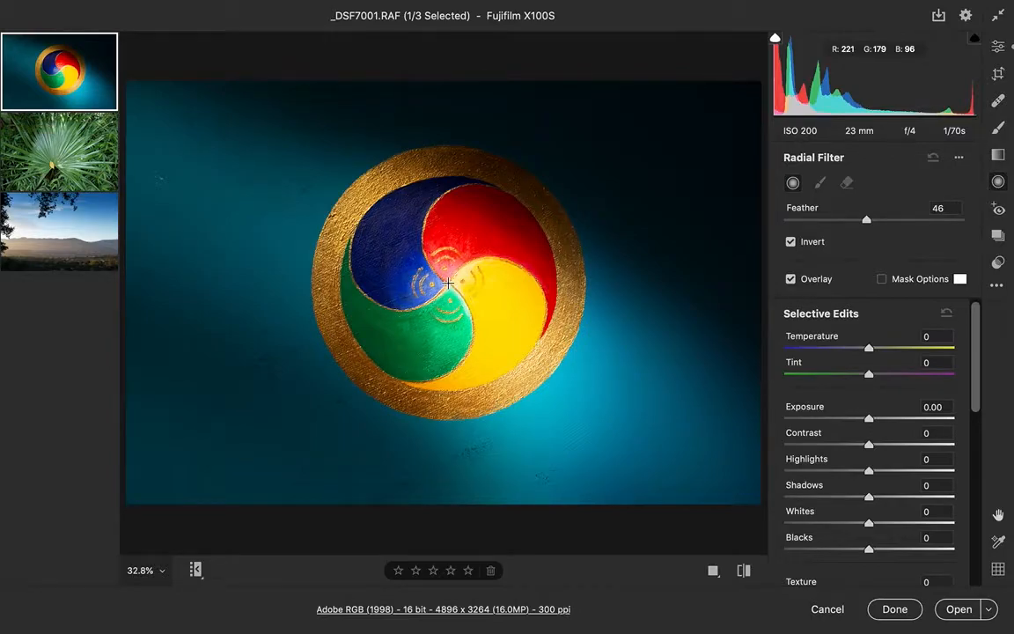
key("shift")
left_click_drag(448, 283, 550, 468)
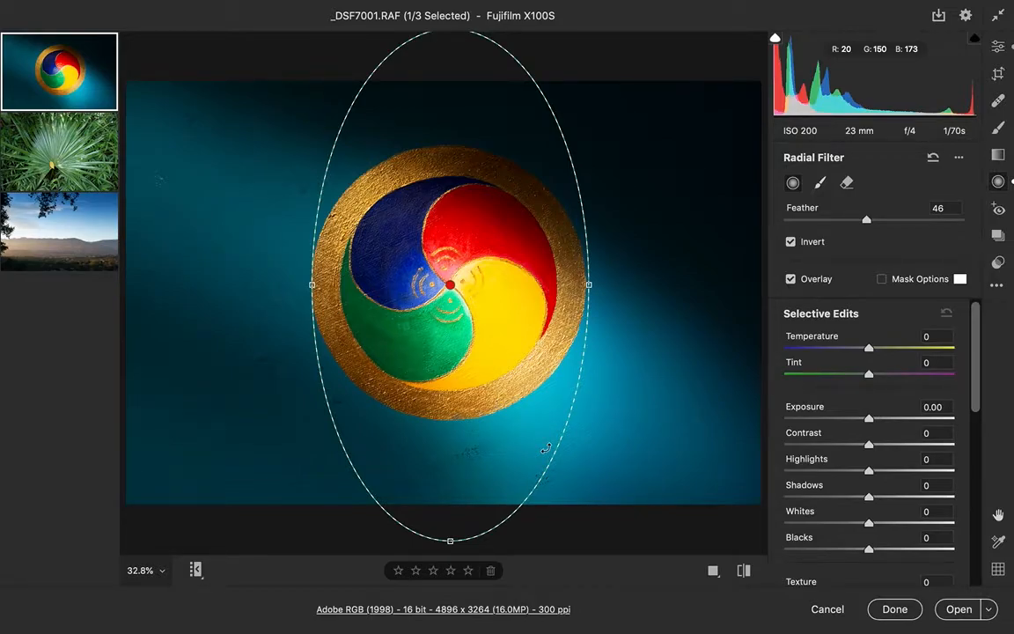
key("Delete")
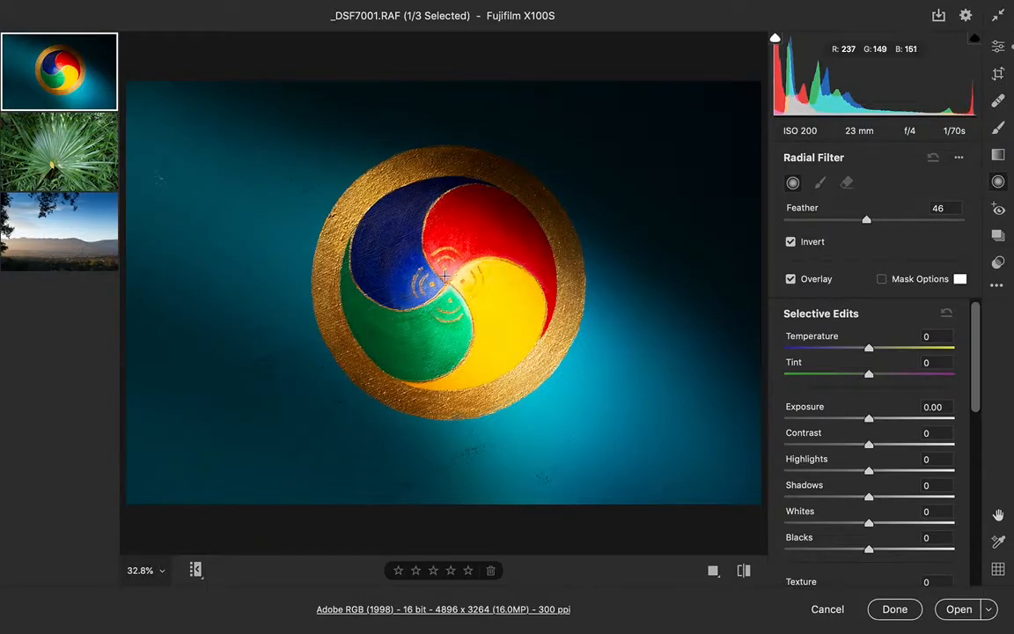
- Draw a circular radial filter centred on the emblem, just enclosing its gold ring, and set its Feather to 36
left_click_drag(447, 282, 561, 382)
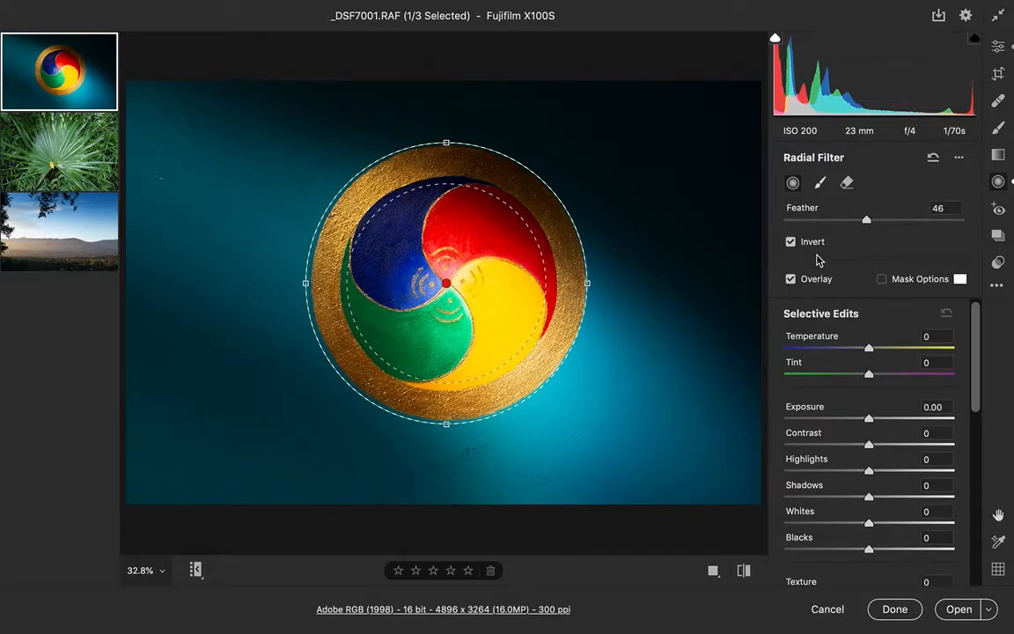
mouse_move(867, 223)
left_mouse_down()
mouse_move(879, 223)
mouse_move(850, 227)
left_mouse_up()
left_click_drag(533, 294, 536, 294)
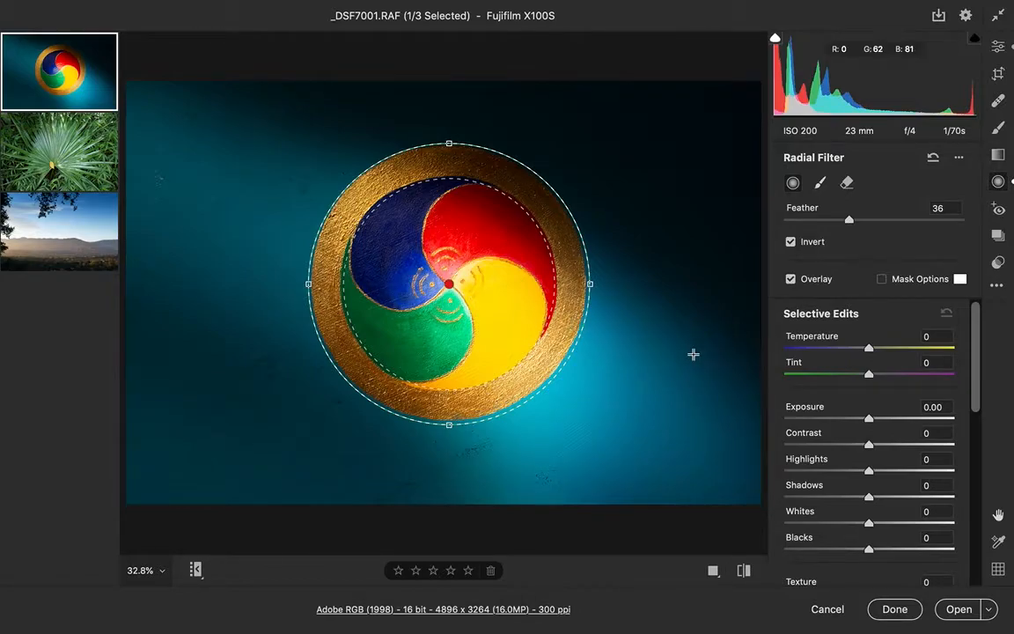
- Set the radial filter's Highlights to -68 and Shadows to +42, and turn off Invert so it affects only the emblem
left_click_drag(868, 472, 812, 469)
left_click_drag(847, 502, 905, 499)
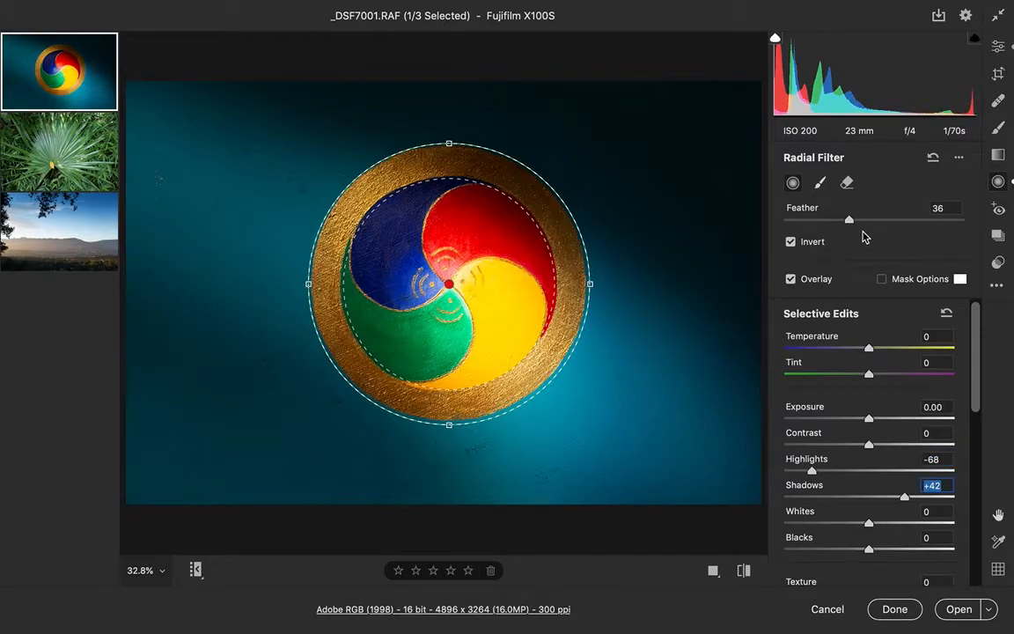
left_click(789, 243)
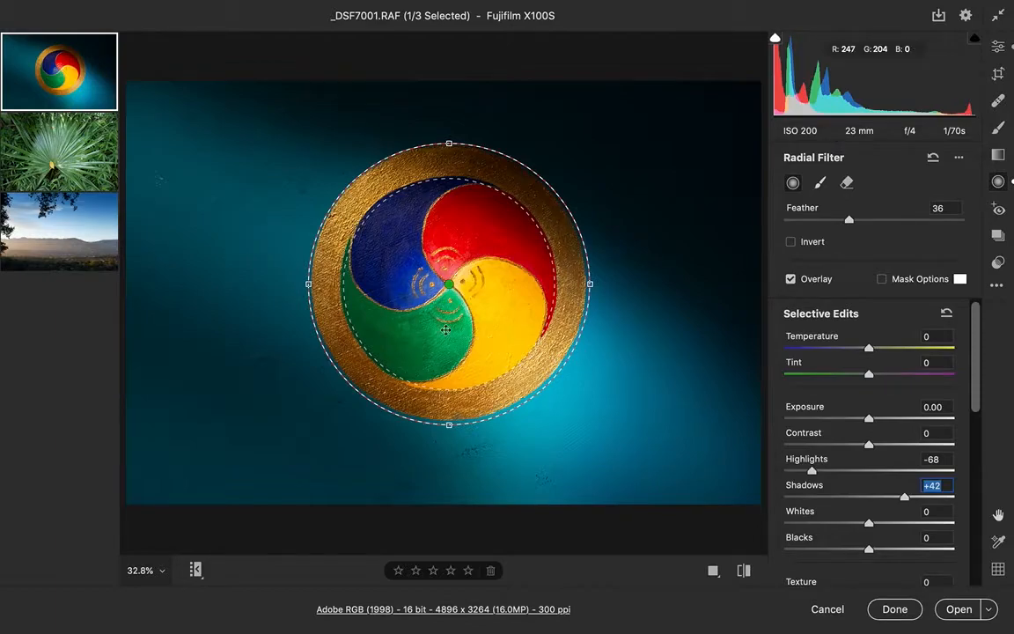
left_click(791, 242)
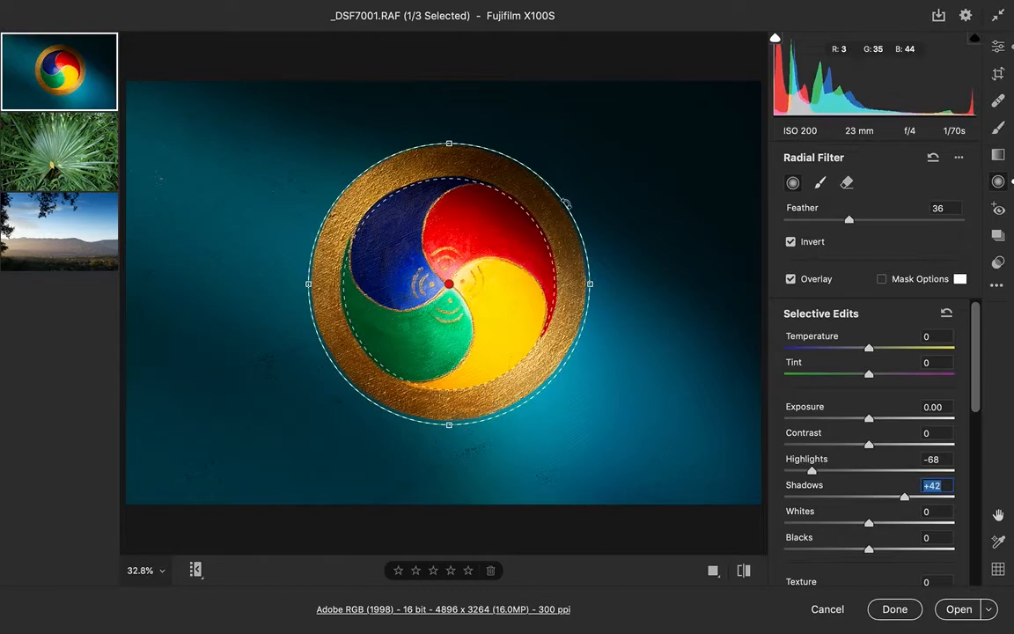
left_click(792, 243)
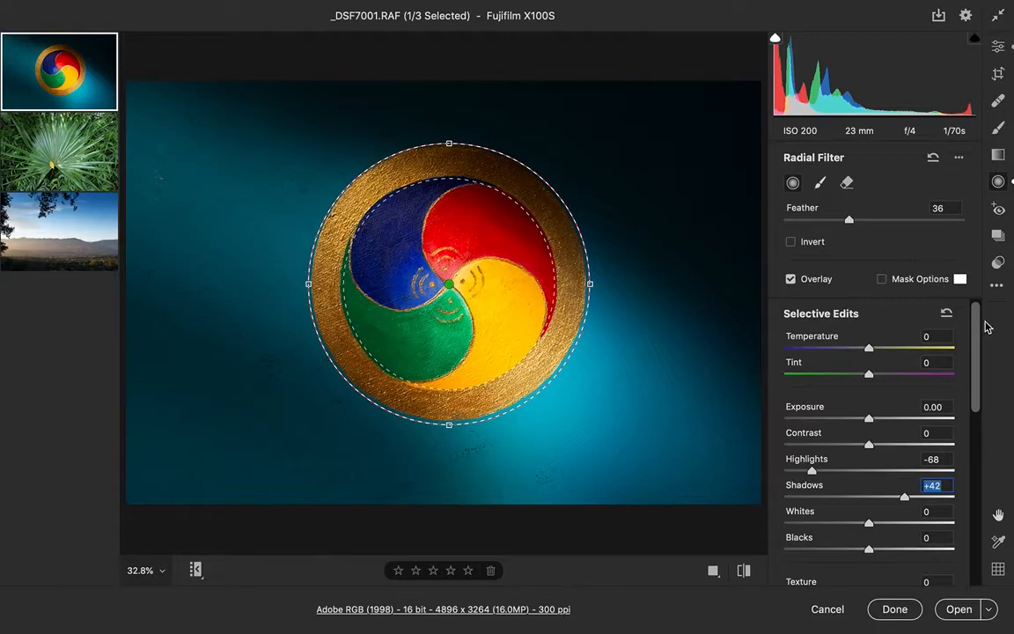
left_click_drag(978, 331, 968, 525)
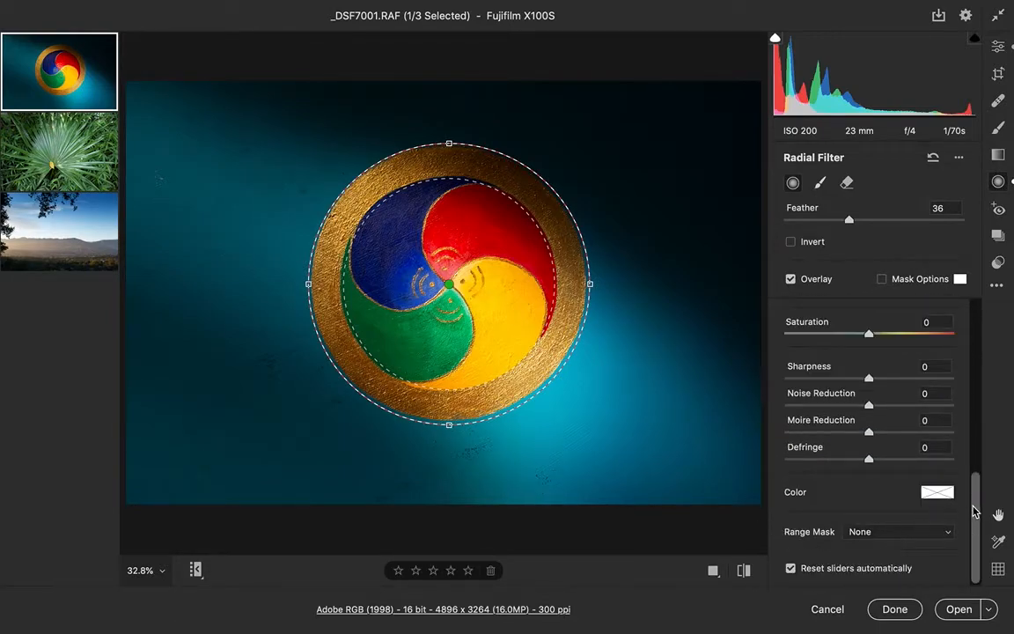
left_click_drag(975, 509, 975, 300)
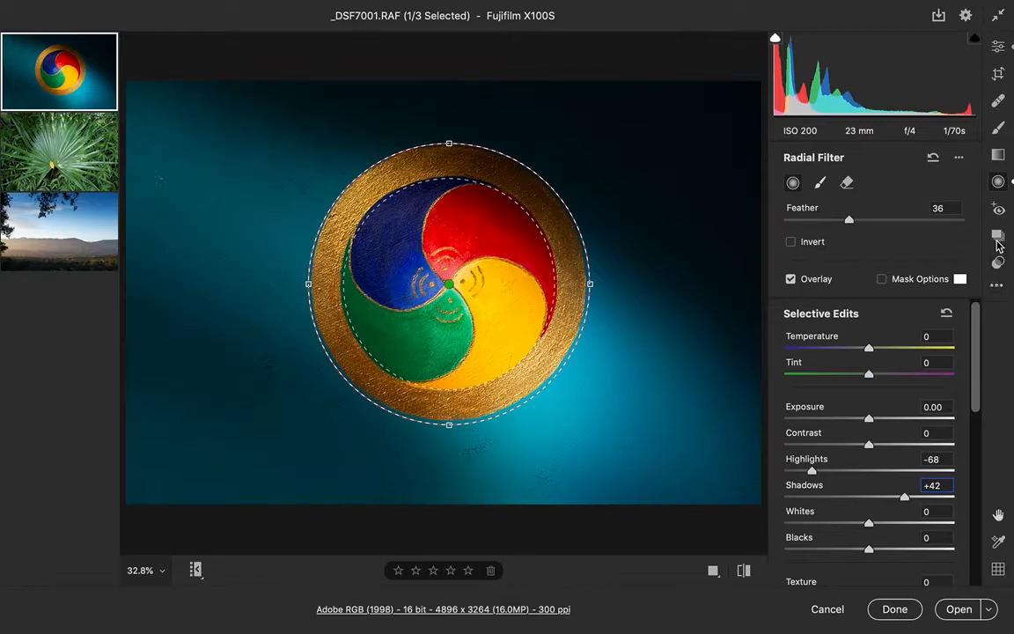
left_click(999, 48)
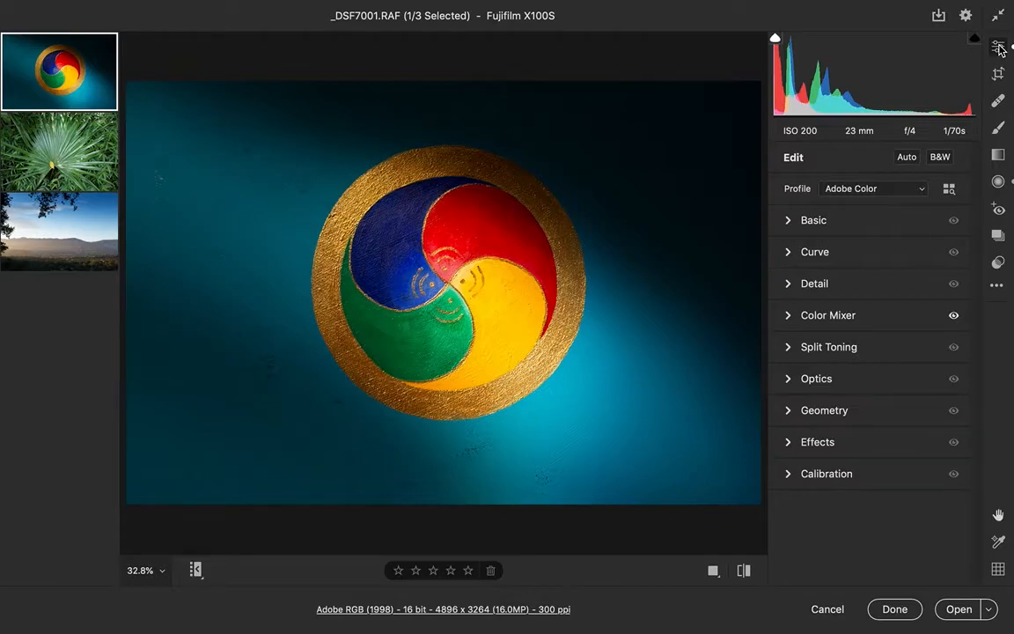
- Add a radial filter to the palm leaf photo and expand its ellipse to the edges of the image
left_click(80, 148)
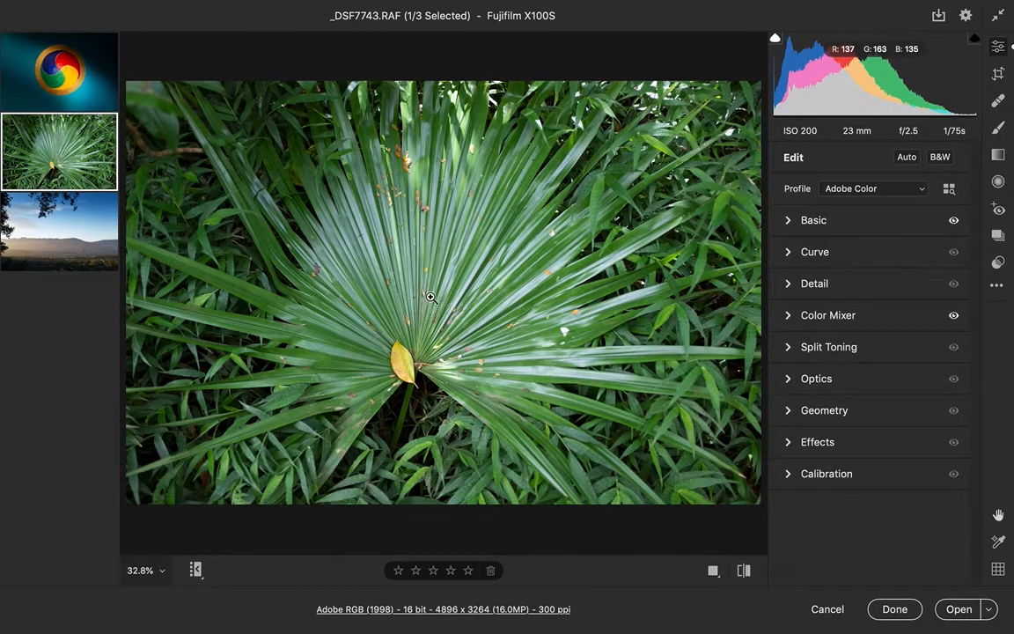
left_click(999, 182)
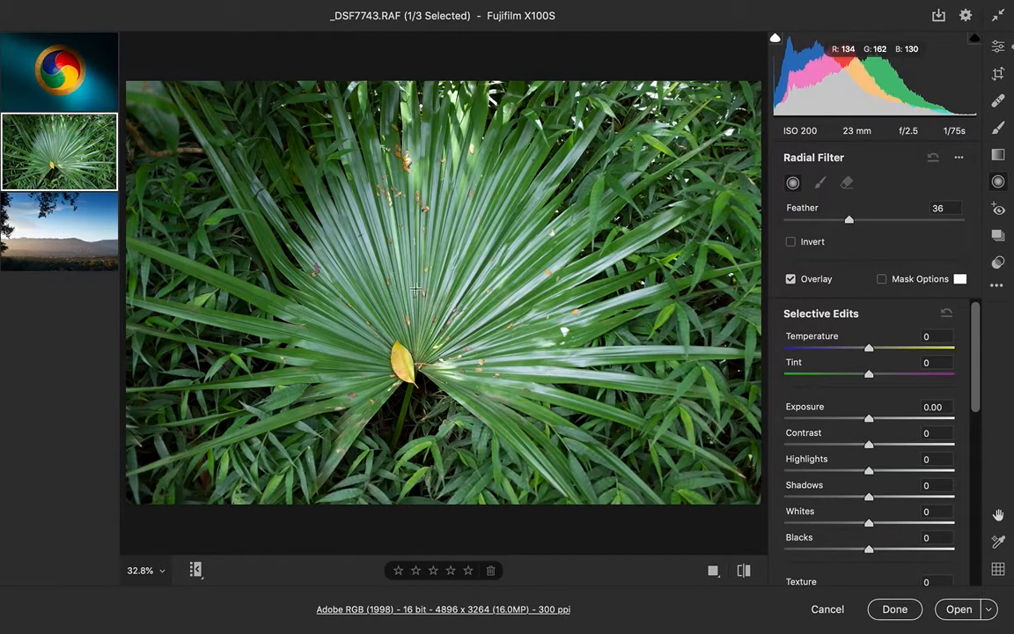
left_click_drag(426, 292, 622, 432)
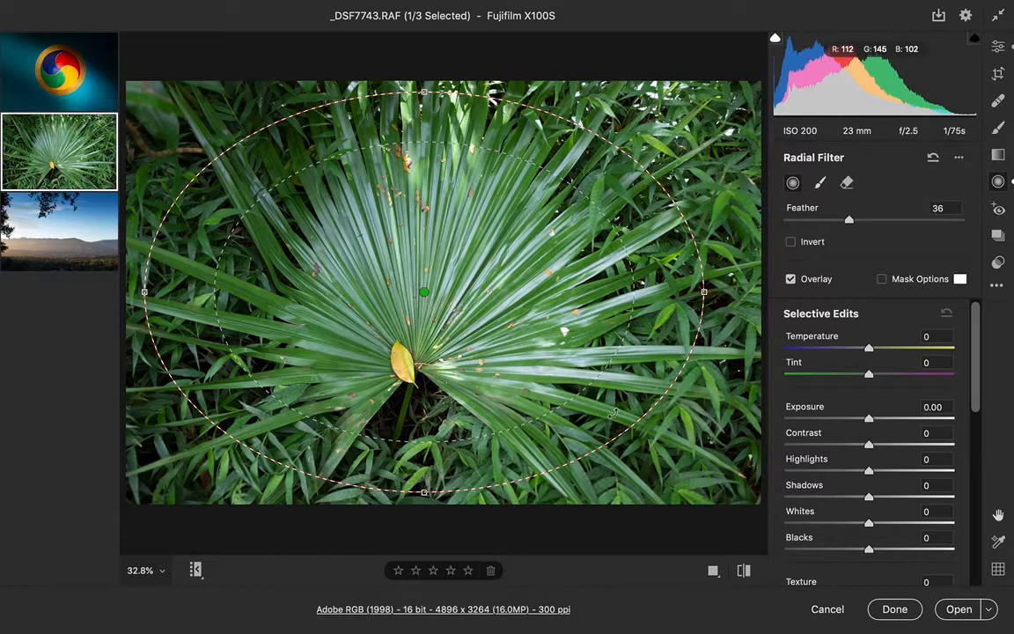
key("shift")
double_click(605, 392, "super")
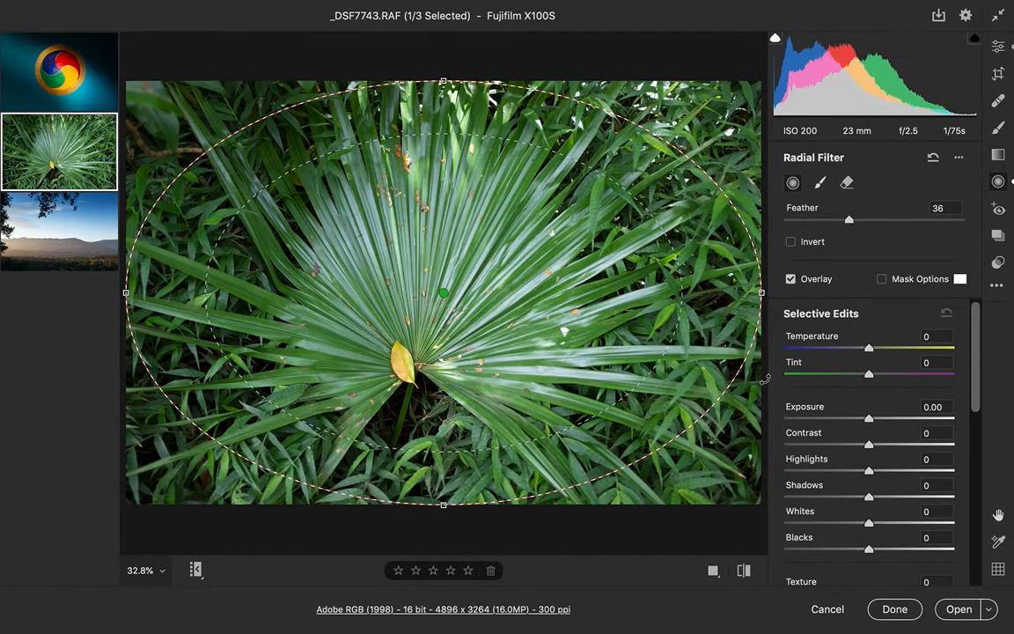
- Invert the palm photo's radial filter and set its Exposure to -1.15 to darken the area around the leaf
left_click_drag(869, 420, 847, 421)
double_click(846, 421)
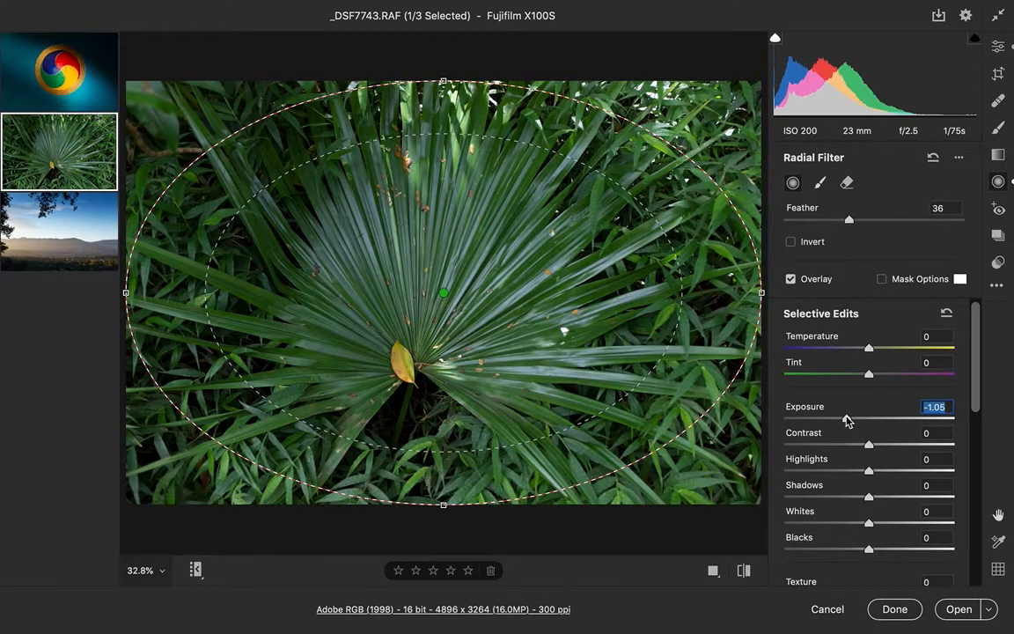
left_click(790, 241)
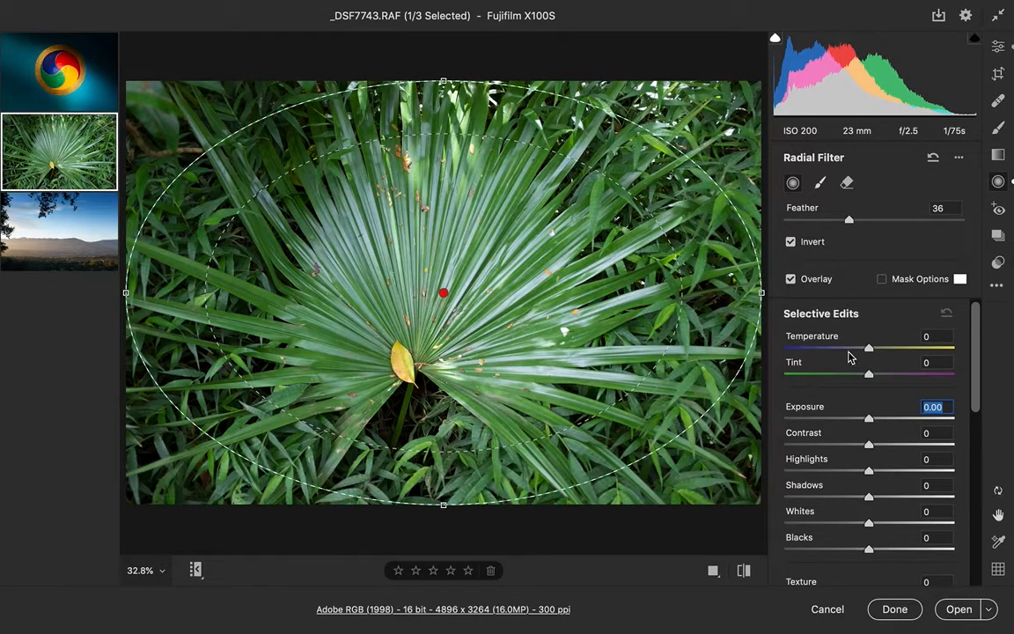
left_click_drag(869, 421, 844, 420)
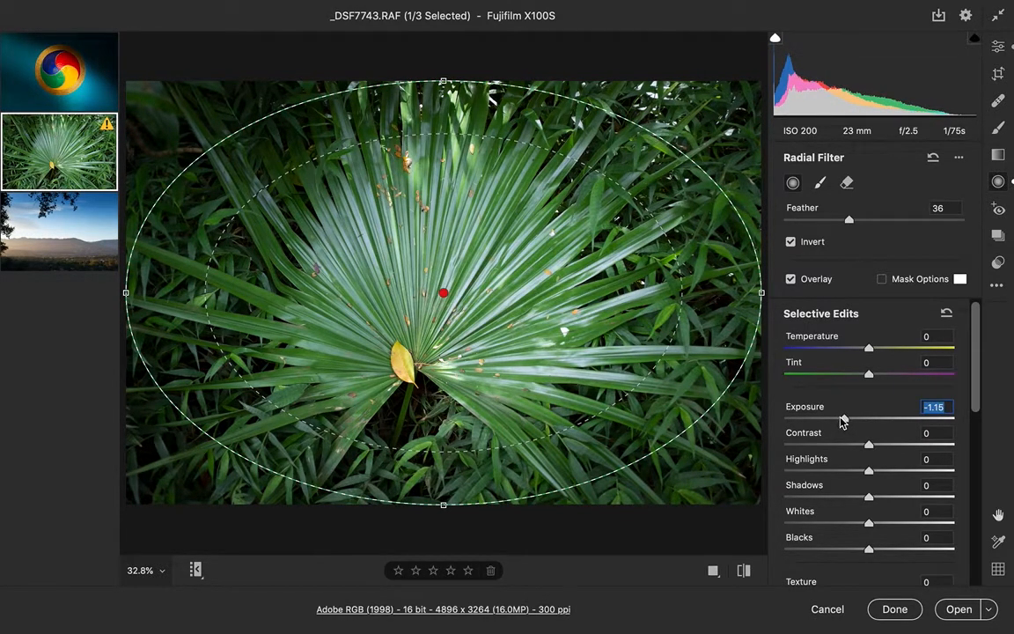
- Shift the radial filter's Hue to -43.4, and close the filter to compare the palm photo without and with it
scroll(976, 401, "down", 1)
left_click_drag(977, 401, 977, 489)
left_click_drag(870, 450, 849, 450)
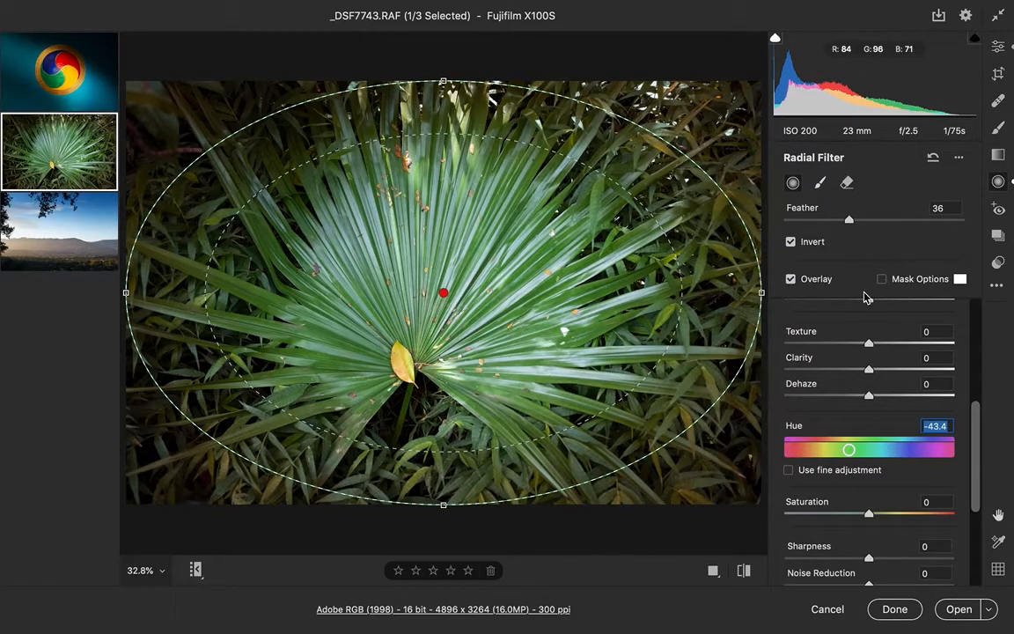
left_click(1000, 48)
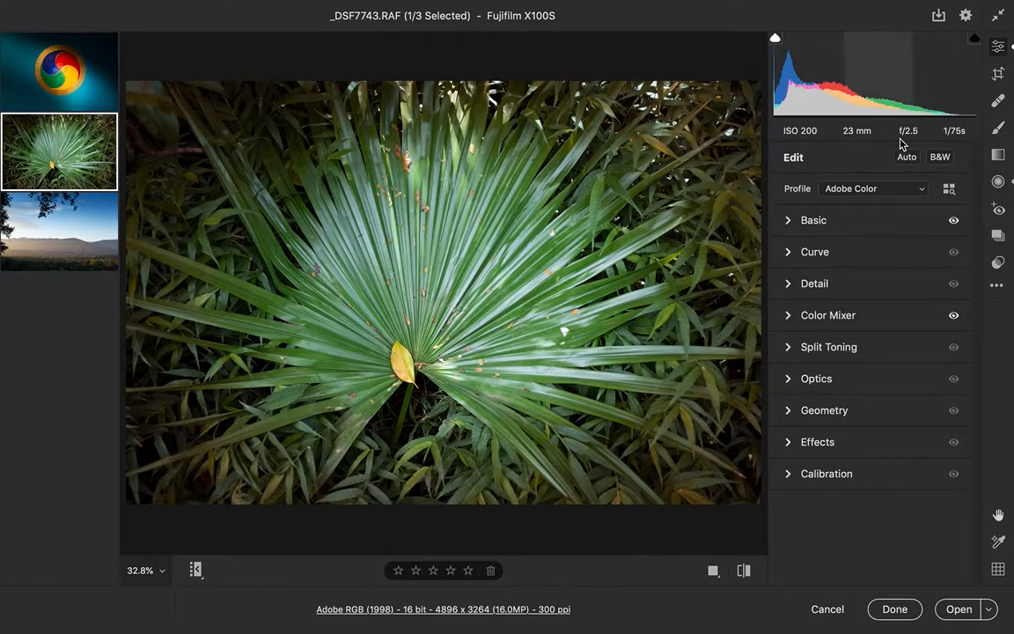
key("p")
key("p")
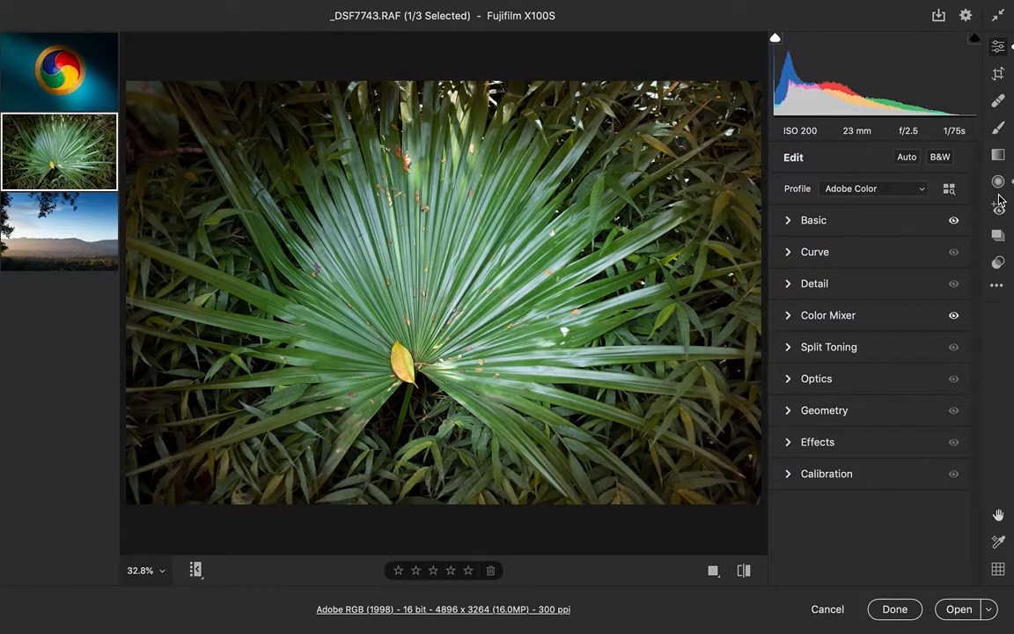